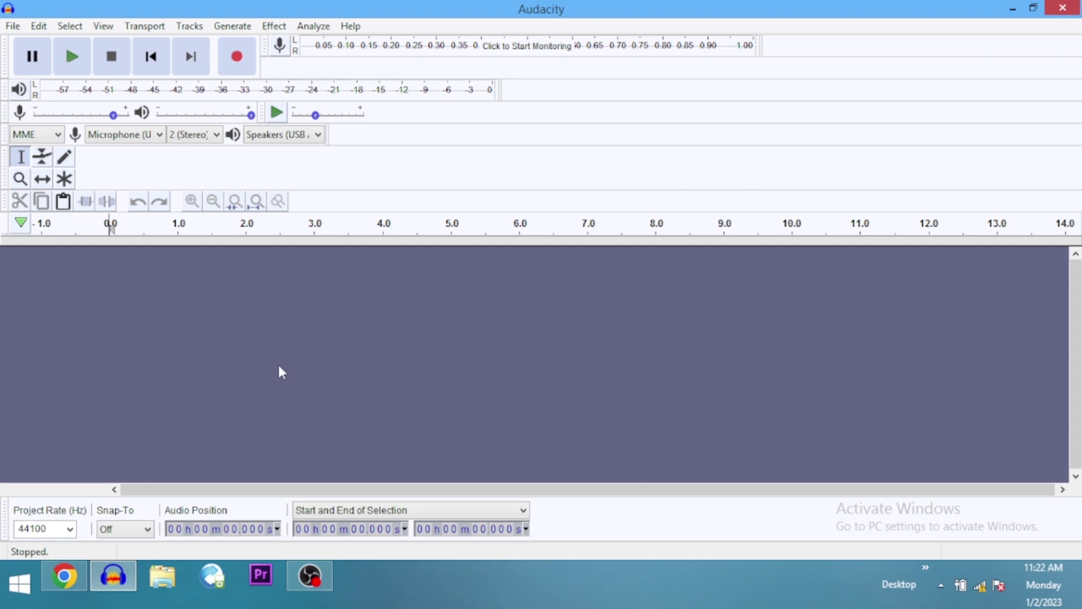
Step: Search 'vst gsnap' in Chrome and go to the gvst.co.uk GSnap page
{"action": "left_click", "coordinate": [79, 579]}
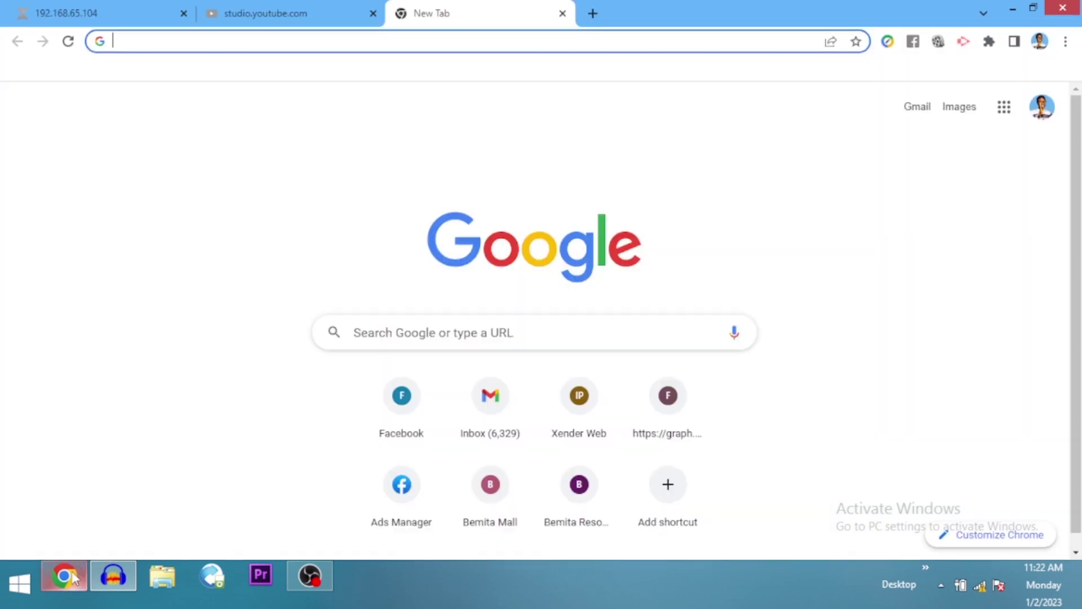
{"action": "left_click", "coordinate": [415, 42]}
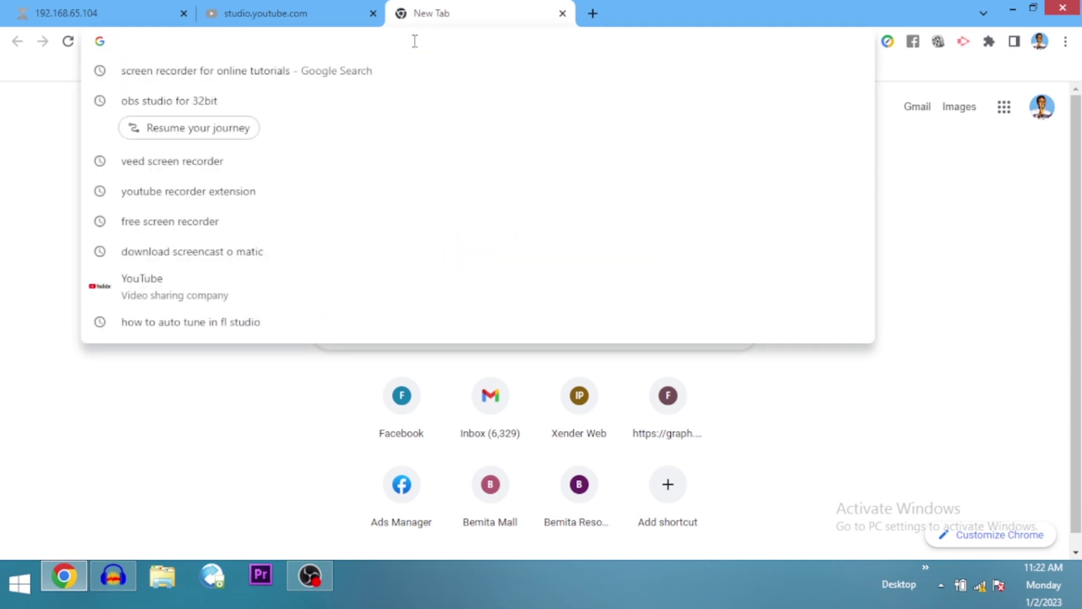
{"action": "type", "text": "vst gsnap"}
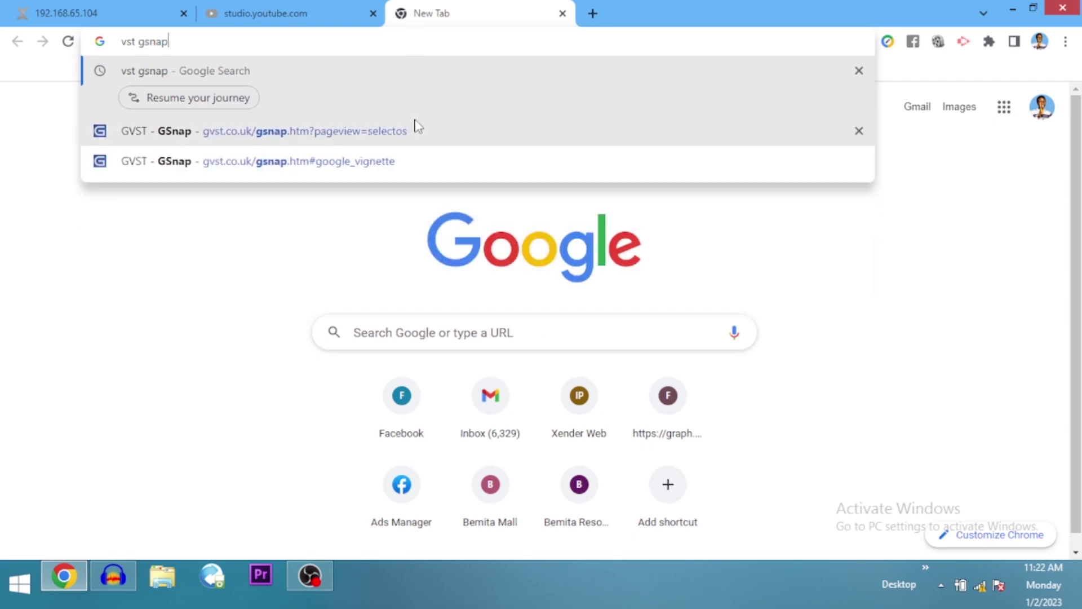
{"action": "left_click", "coordinate": [402, 130]}
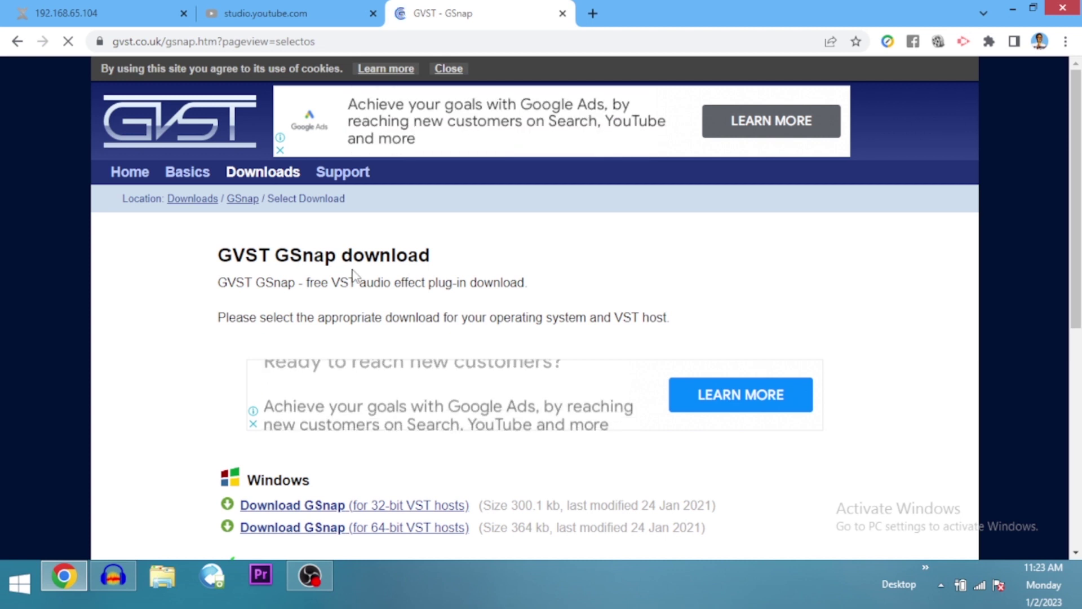
Step: Download the 32-bit GSnap zip and show GSnapWin32 in the Downloads folder
{"action": "scroll", "coordinate": [347, 286], "scroll_direction": "down", "scroll_amount": 3}
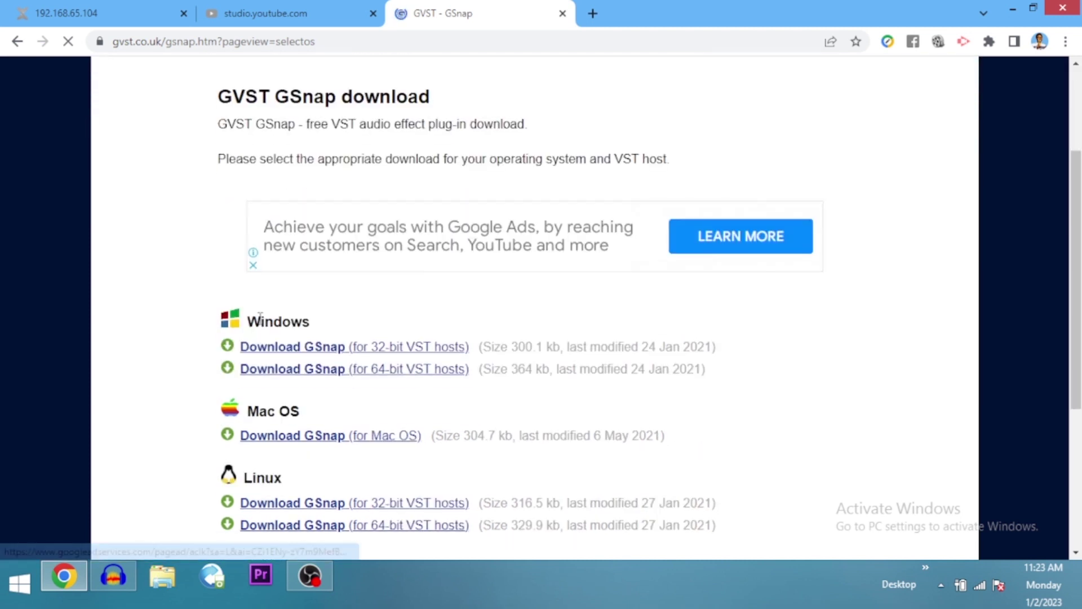
{"action": "scroll", "coordinate": [348, 329], "scroll_direction": "down", "scroll_amount": 1}
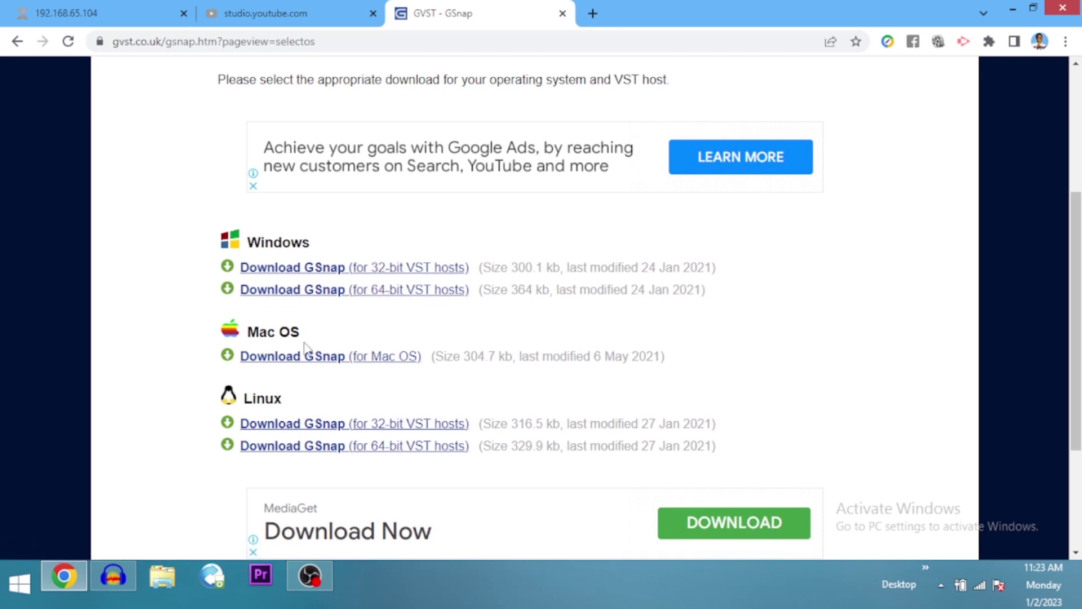
{"action": "left_click", "coordinate": [376, 276]}
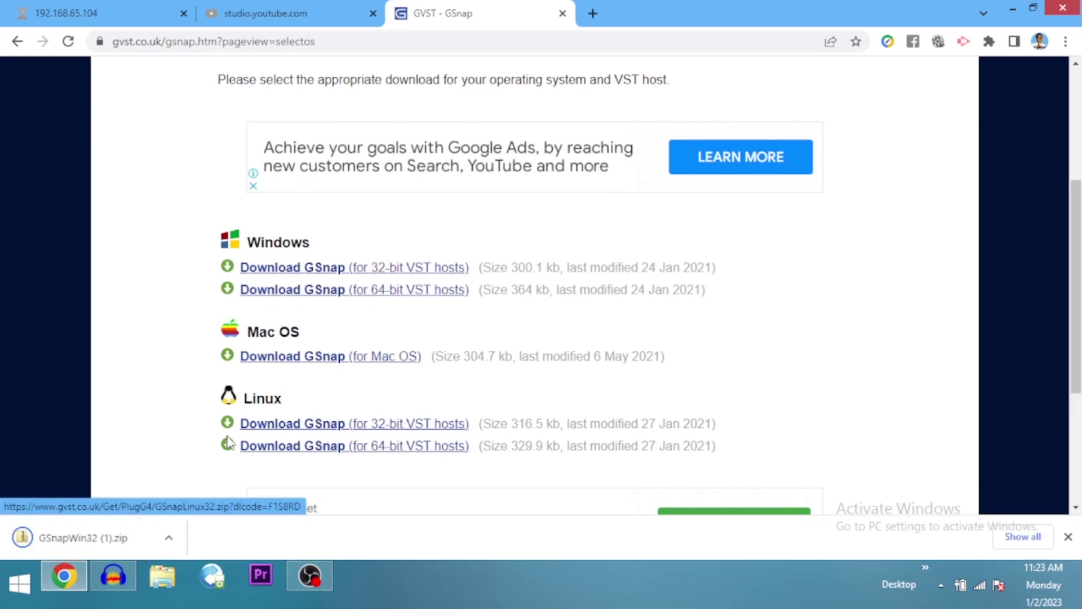
{"action": "right_click", "coordinate": [89, 540]}
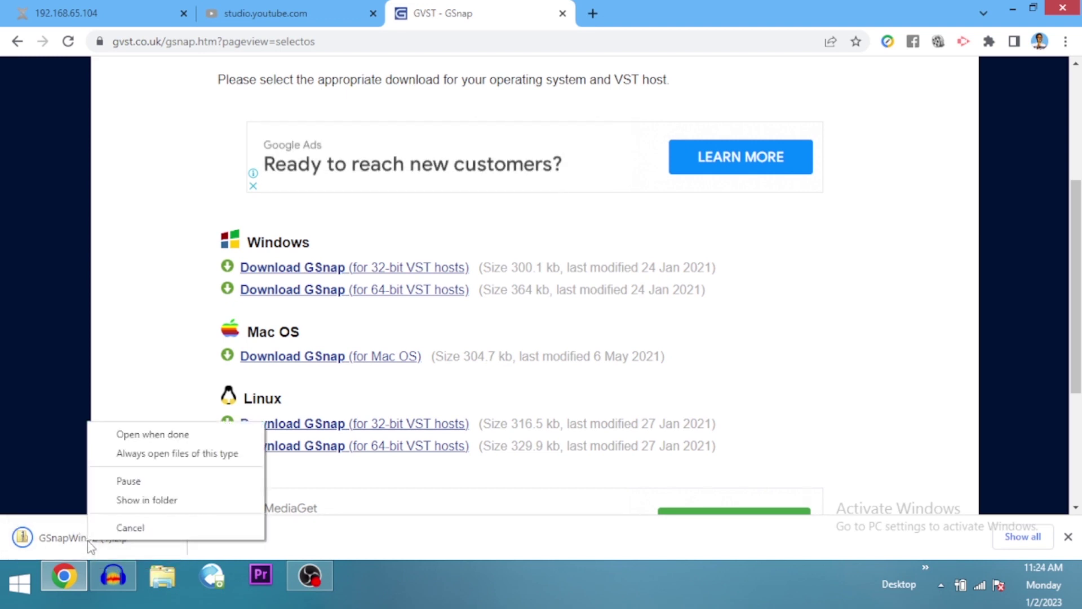
{"action": "left_click", "coordinate": [168, 511]}
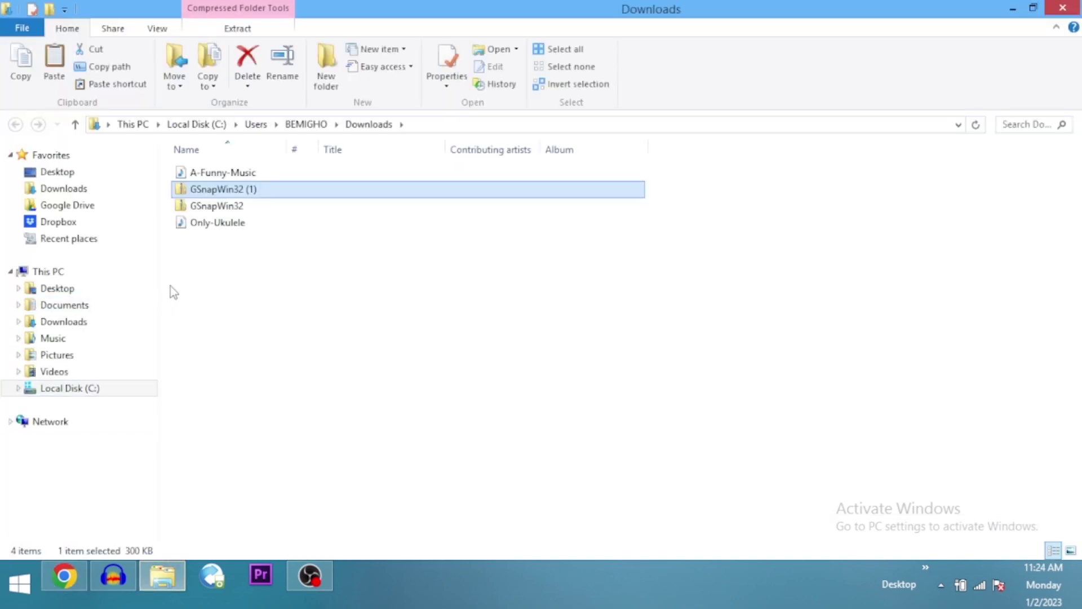
Step: Open the GSnapWin32 zip and copy GSnap.dll from it
{"action": "double_click", "coordinate": [255, 206]}
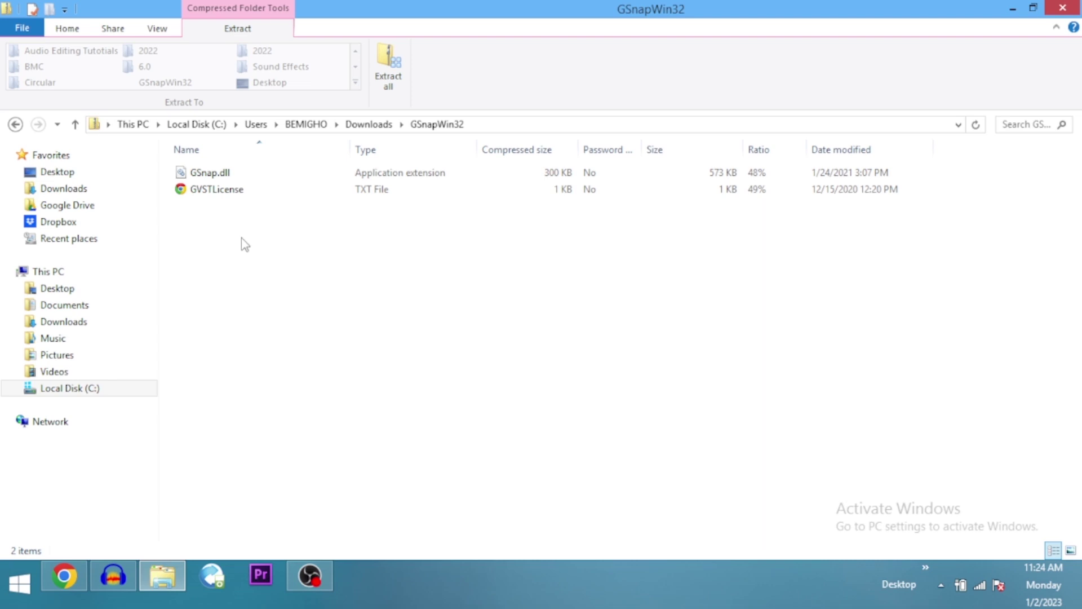
{"action": "left_click", "coordinate": [228, 179]}
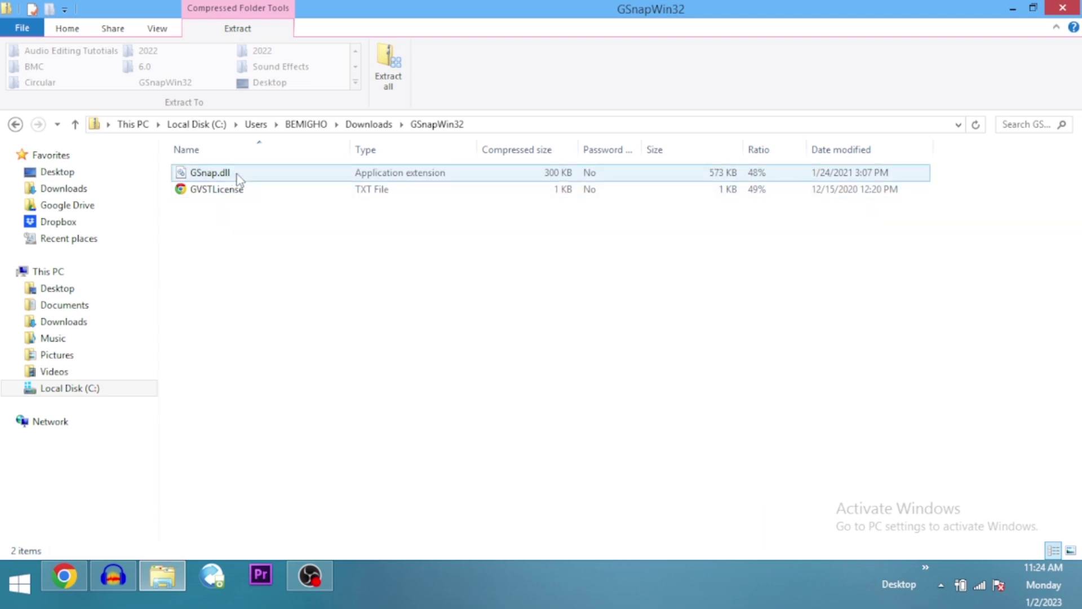
{"action": "right_click", "coordinate": [237, 175]}
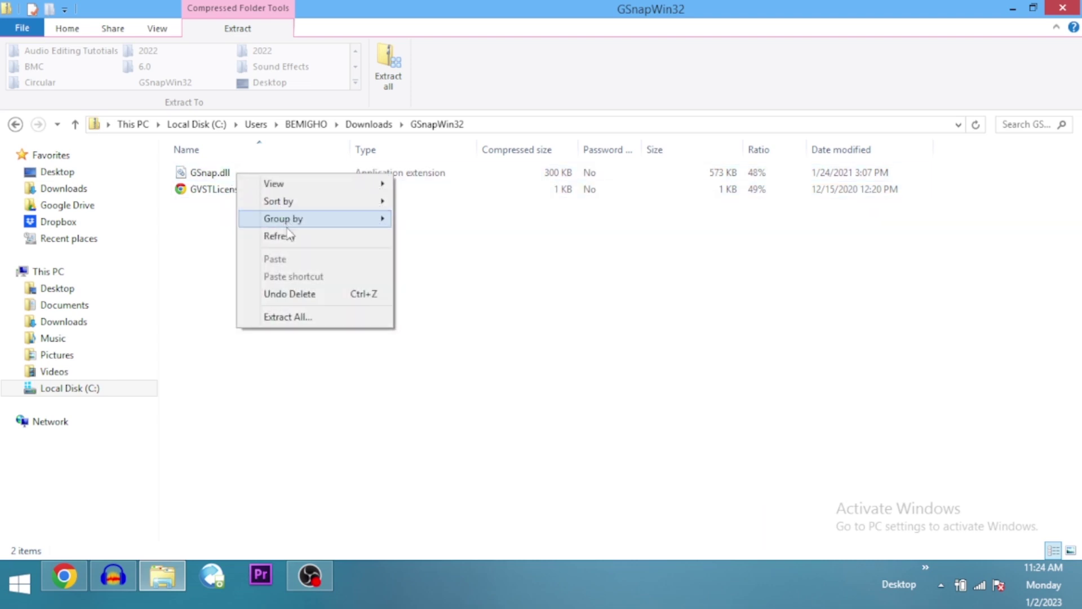
{"action": "left_click", "coordinate": [227, 177]}
{"action": "right_click", "coordinate": [225, 176]}
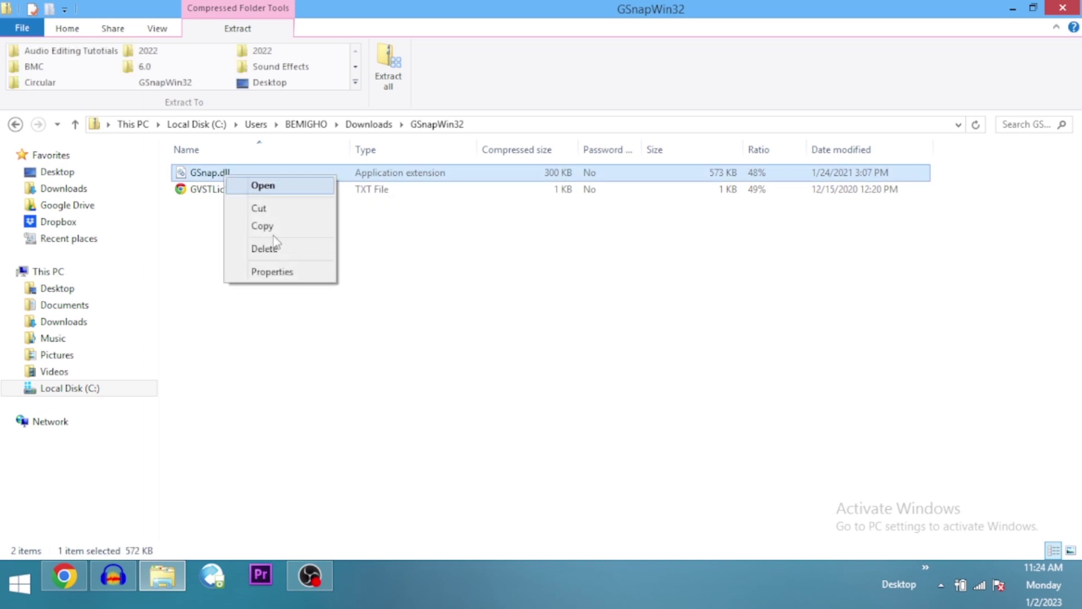
{"action": "left_click", "coordinate": [270, 232]}
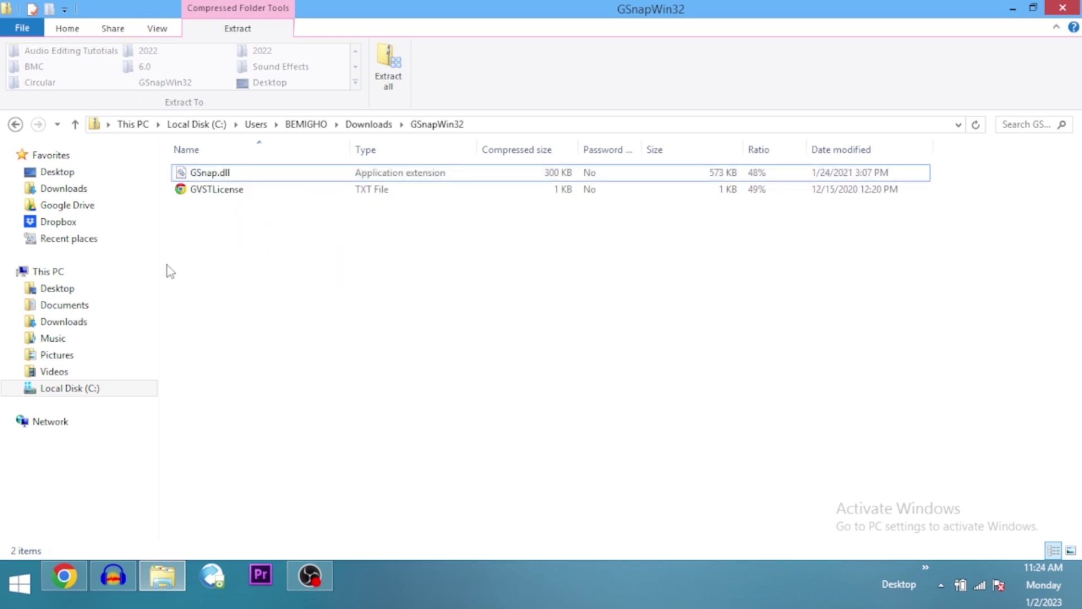
Step: Paste GSnap.dll into C:\Program Files (x86)\Audacity\Plug-Ins, keeping the existing copy
{"action": "left_click", "coordinate": [77, 390]}
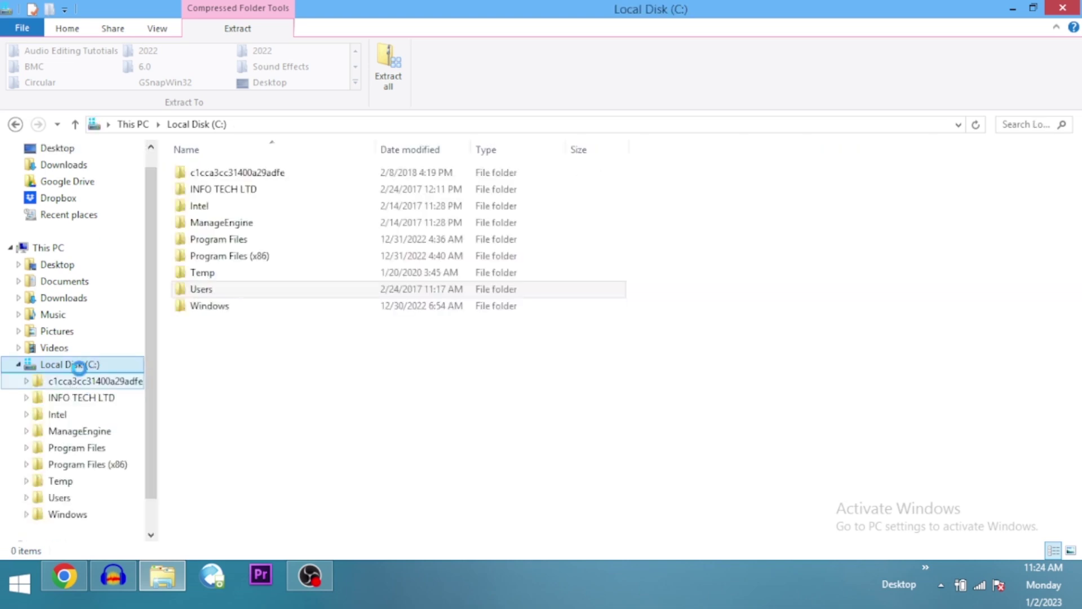
{"action": "double_click", "coordinate": [281, 263]}
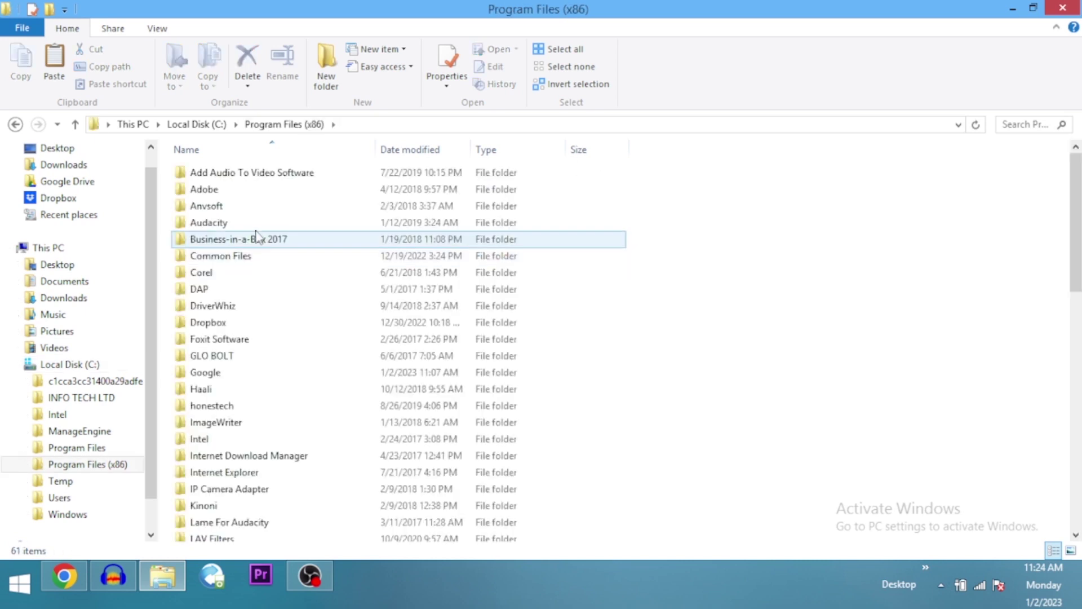
{"action": "double_click", "coordinate": [251, 225]}
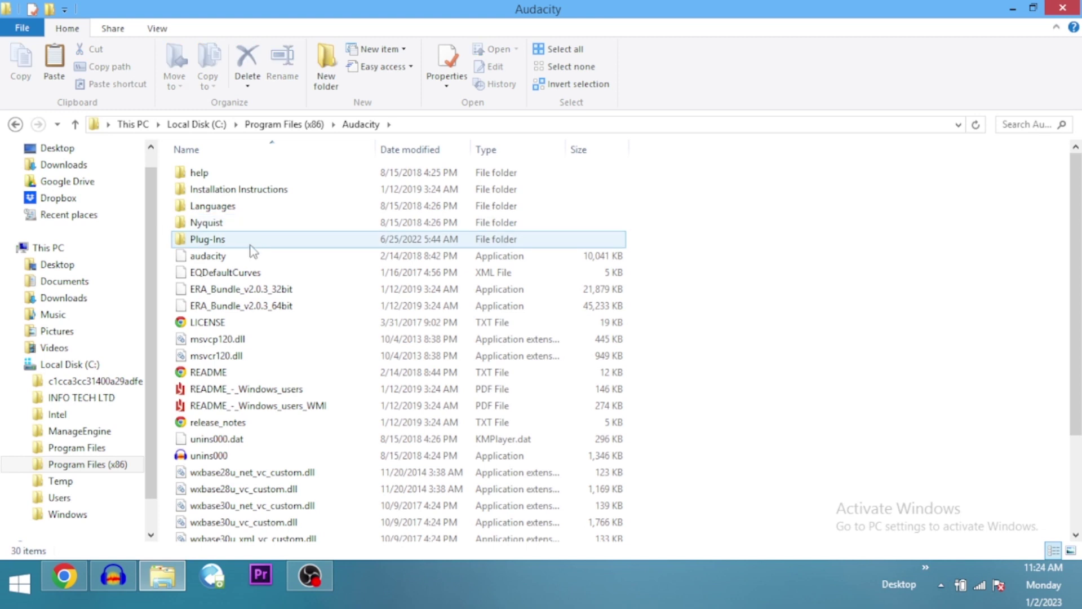
{"action": "double_click", "coordinate": [250, 242]}
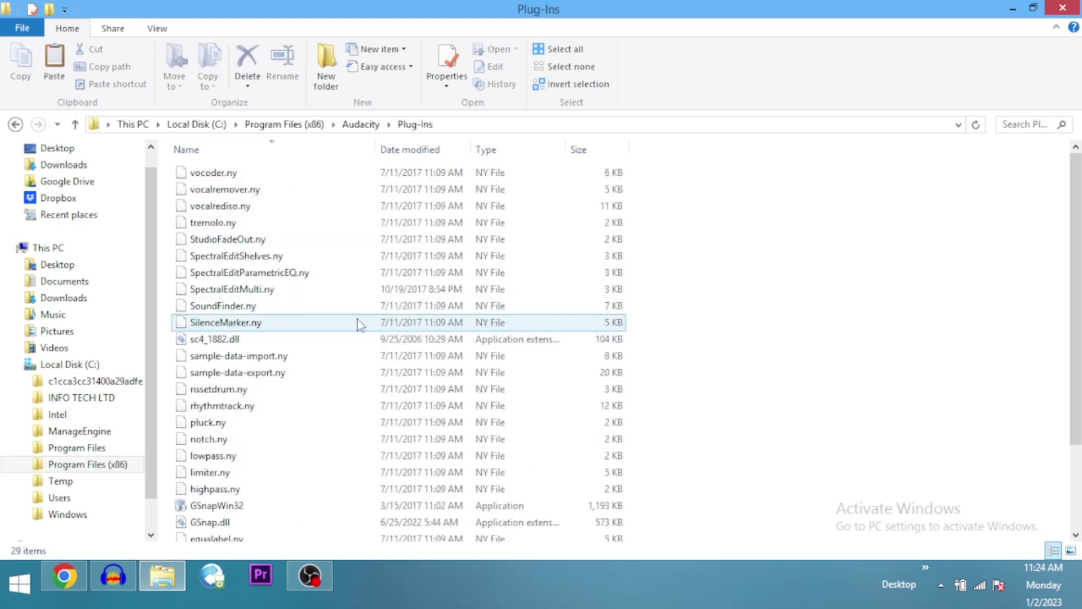
{"action": "right_click", "coordinate": [647, 244]}
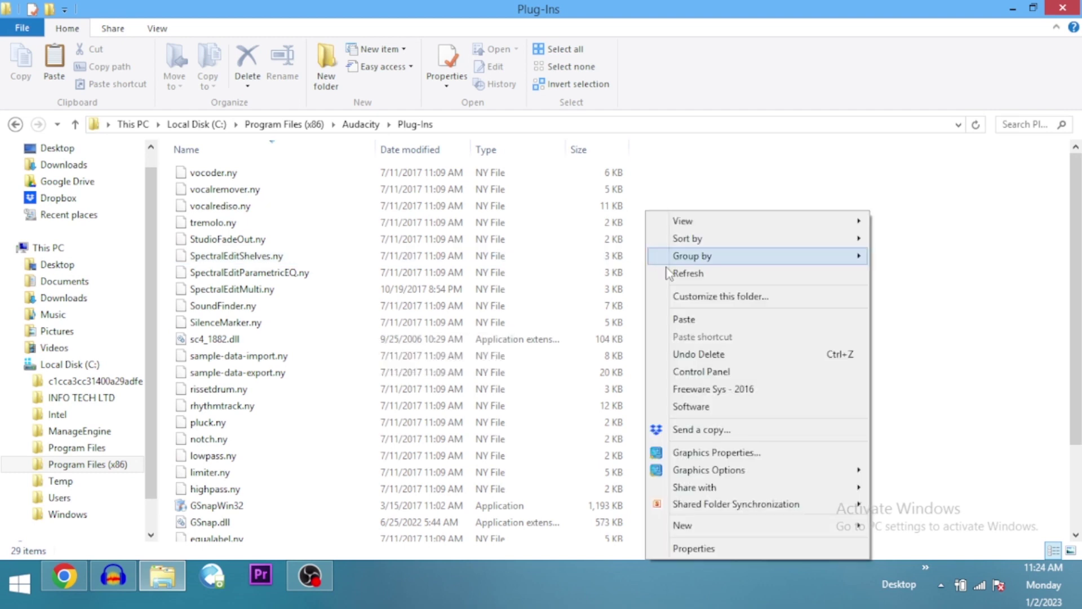
{"action": "left_click", "coordinate": [682, 320]}
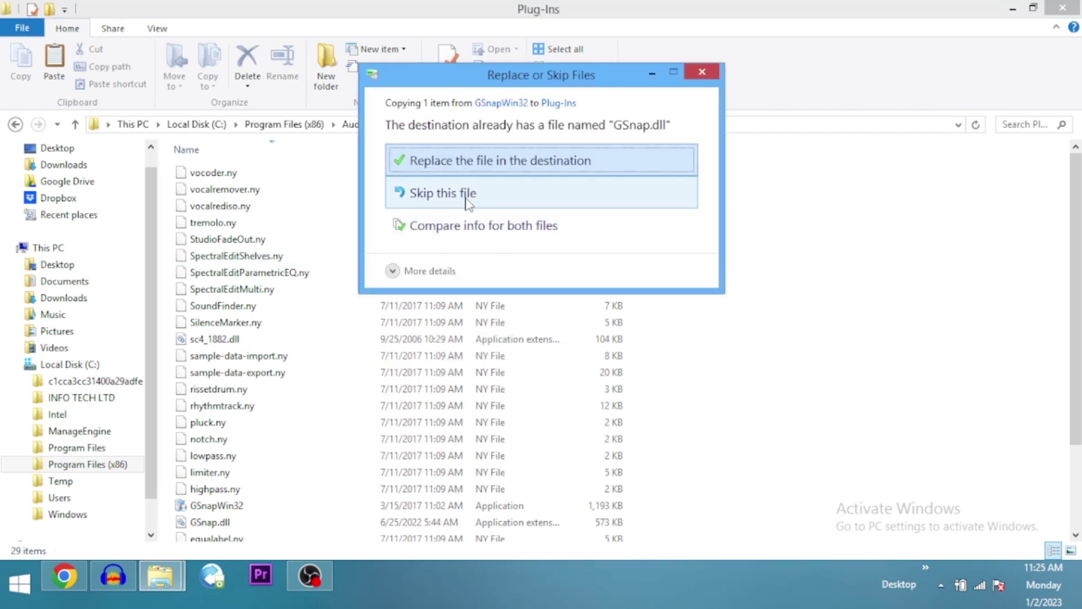
{"action": "left_click", "coordinate": [702, 72]}
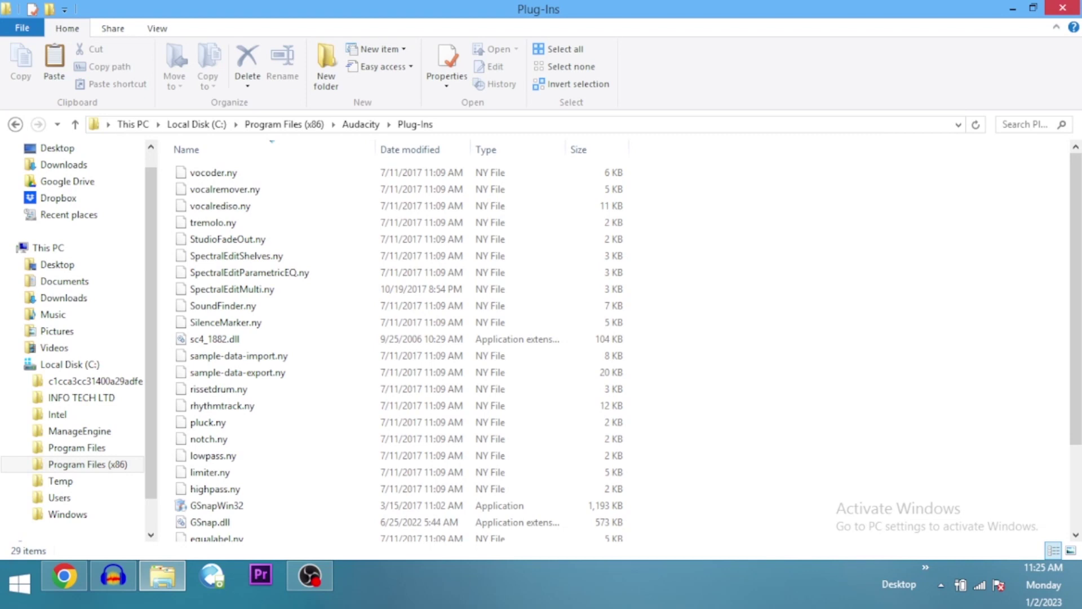
Step: Check in Effect > Add / Remove Plug-ins that GSnap is Enabled, then confirm
{"action": "left_click", "coordinate": [1064, 8]}
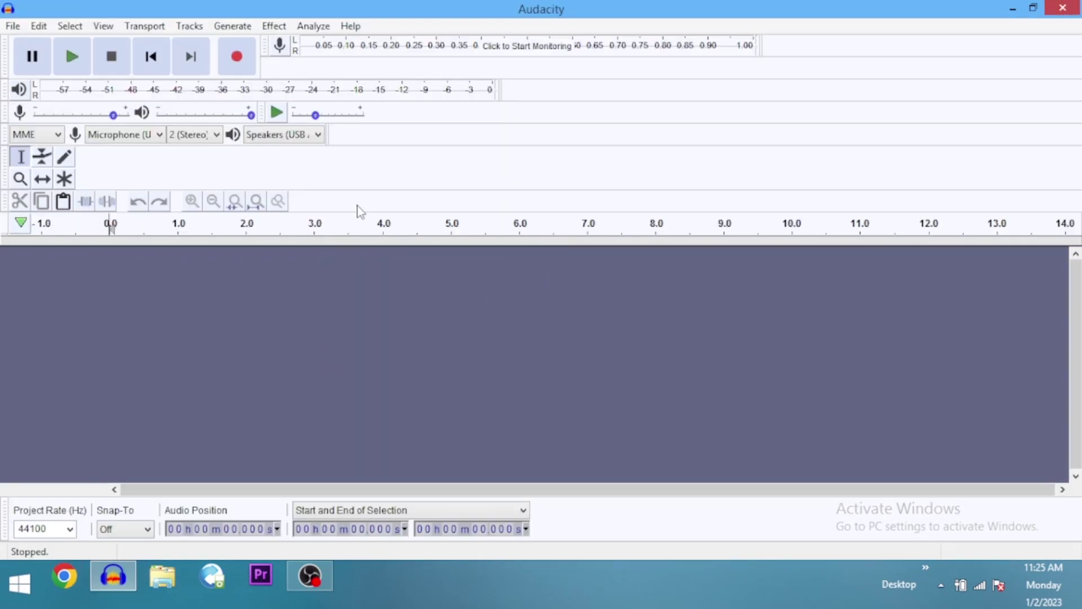
{"action": "left_click", "coordinate": [277, 28]}
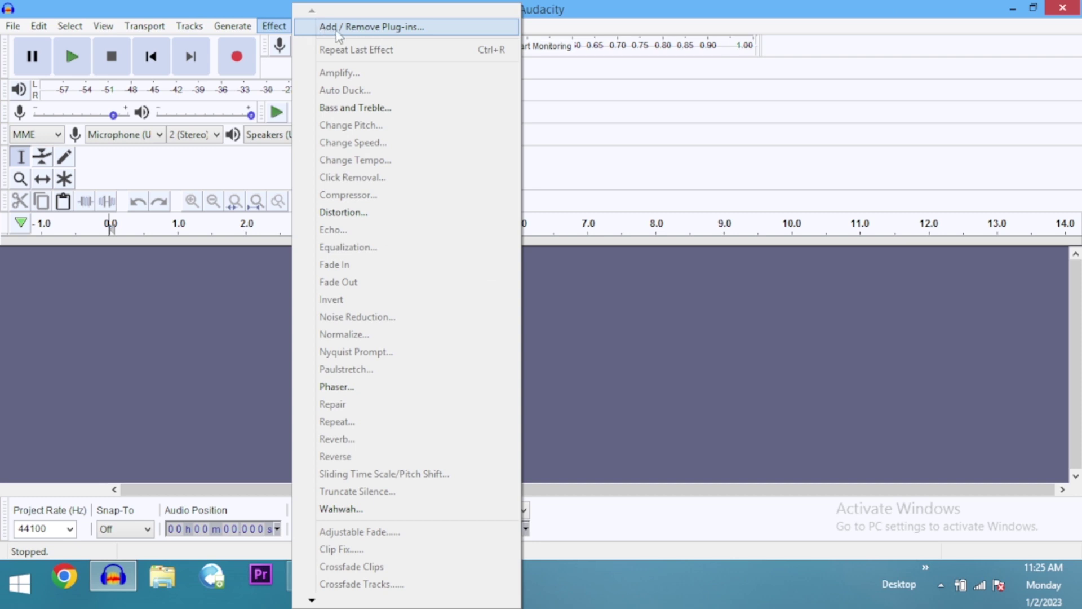
{"action": "left_click", "coordinate": [366, 28]}
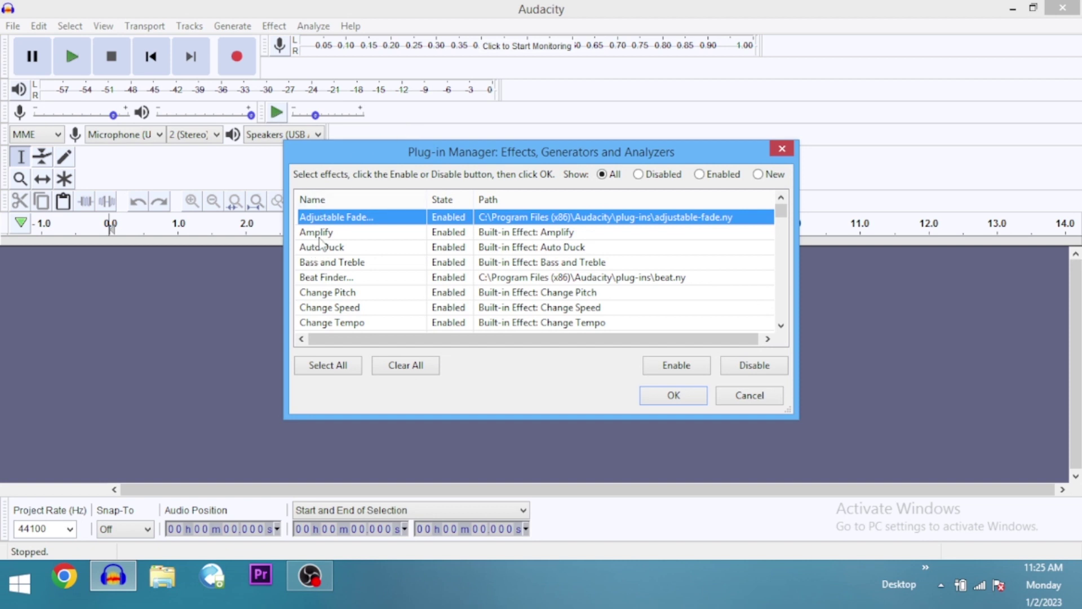
{"action": "scroll", "coordinate": [362, 256], "scroll_direction": "down", "scroll_amount": 2}
{"action": "scroll", "coordinate": [361, 255], "scroll_direction": "down", "scroll_amount": 4}
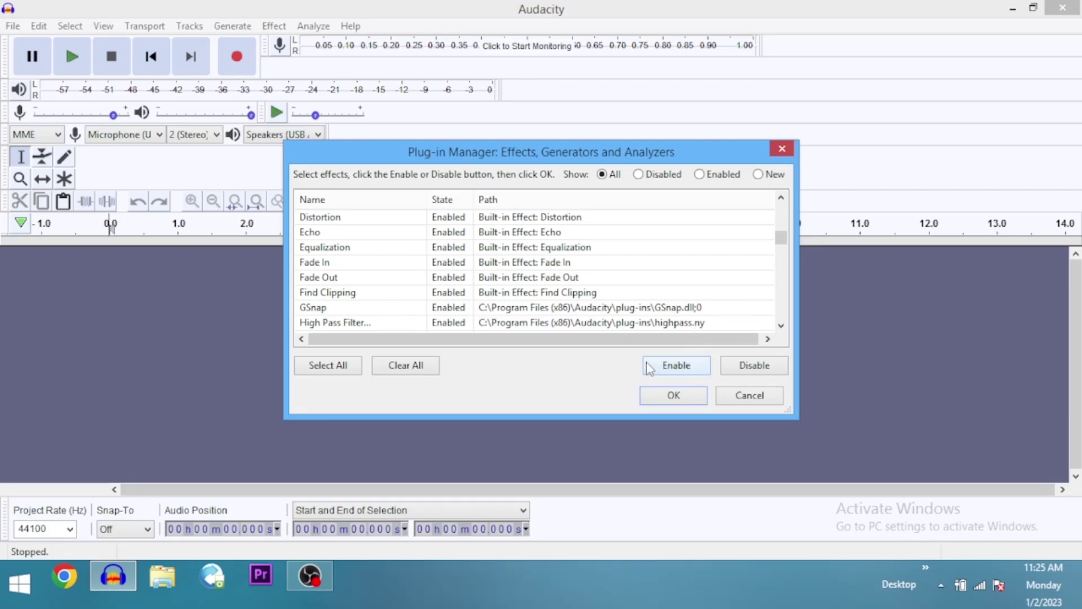
{"action": "left_click", "coordinate": [647, 396]}
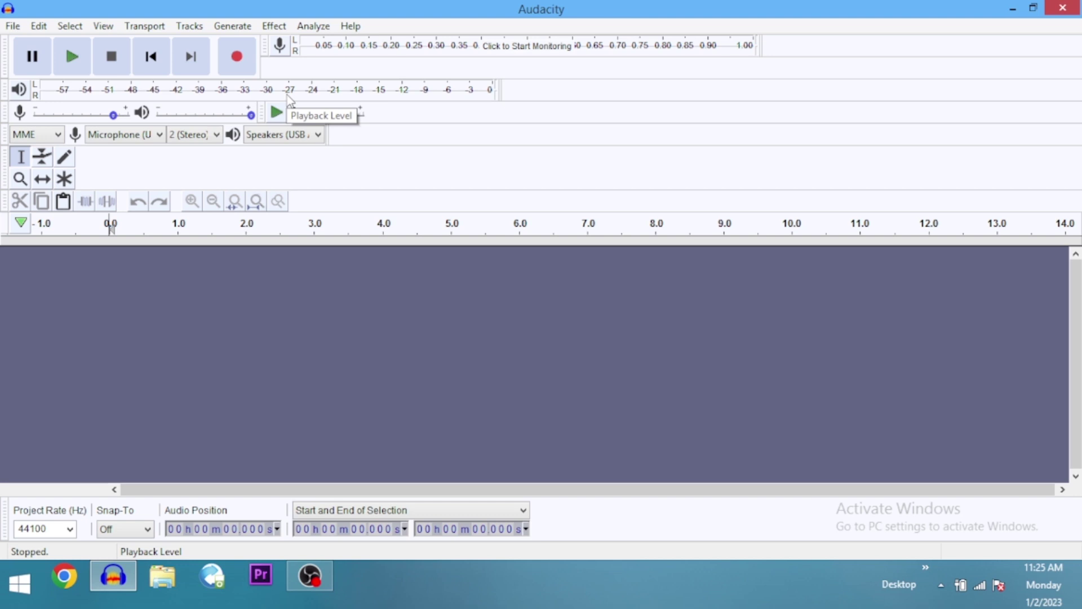
Step: Launch GSnap... from the Effect menu to show its detection, correction and MIDI settings
{"action": "left_click", "coordinate": [276, 28]}
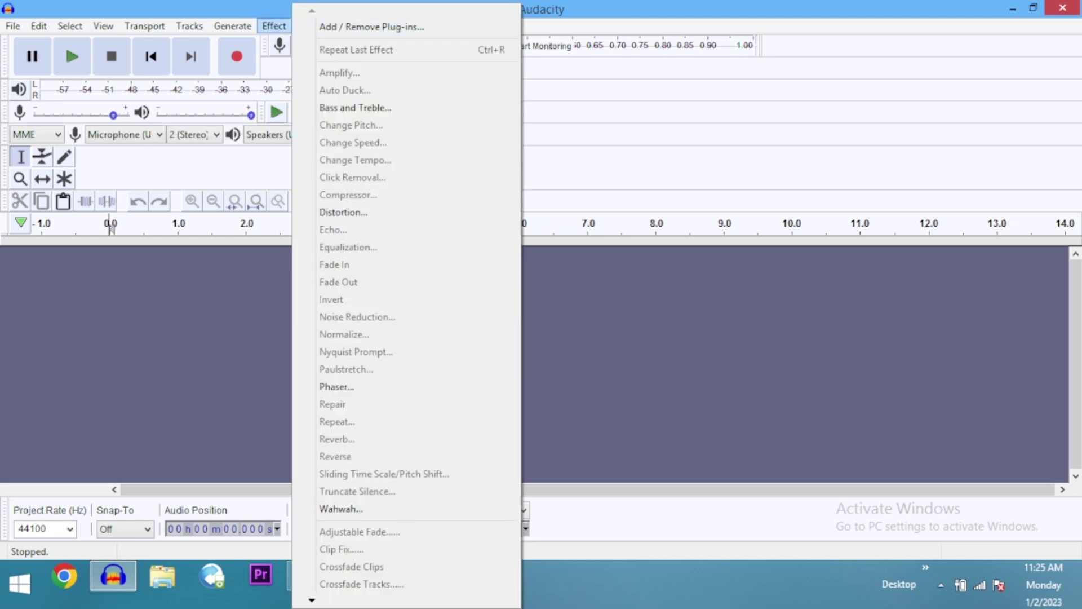
{"action": "mouse_move", "coordinate": [312, 603]}
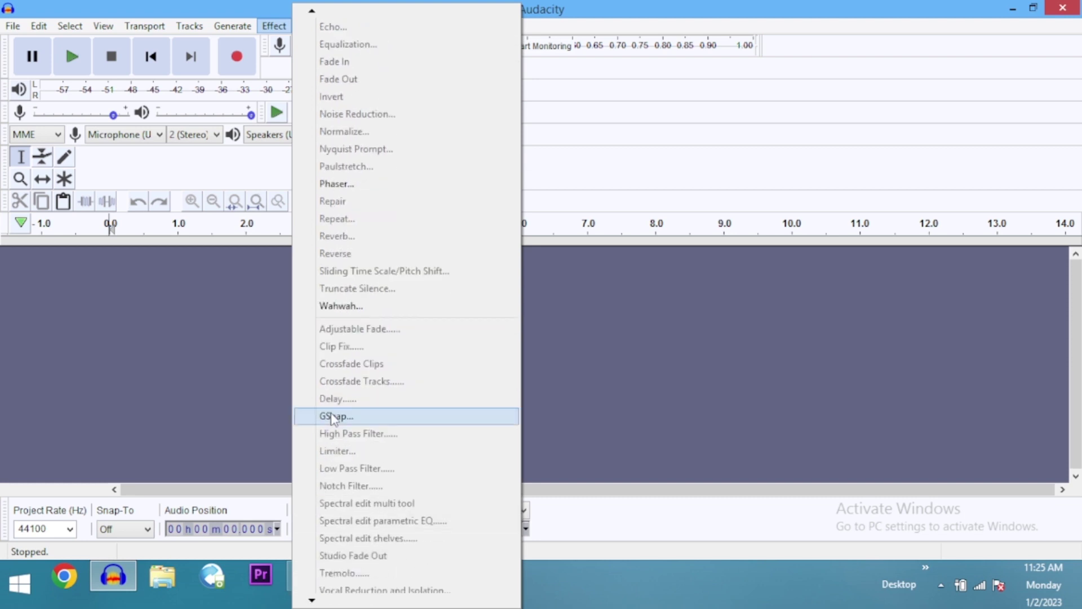
{"action": "left_click", "coordinate": [340, 417]}
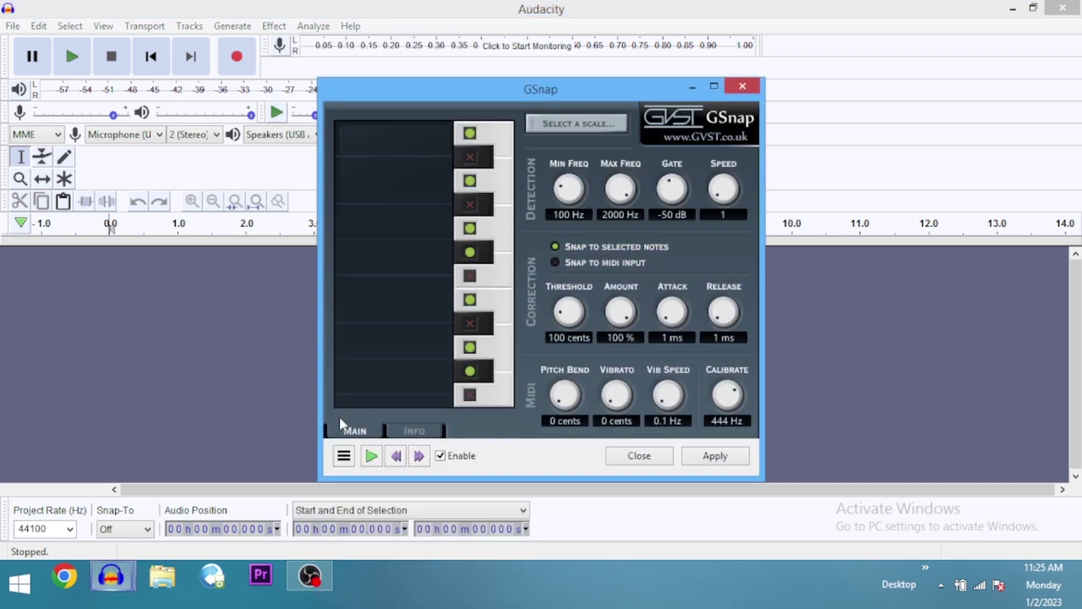